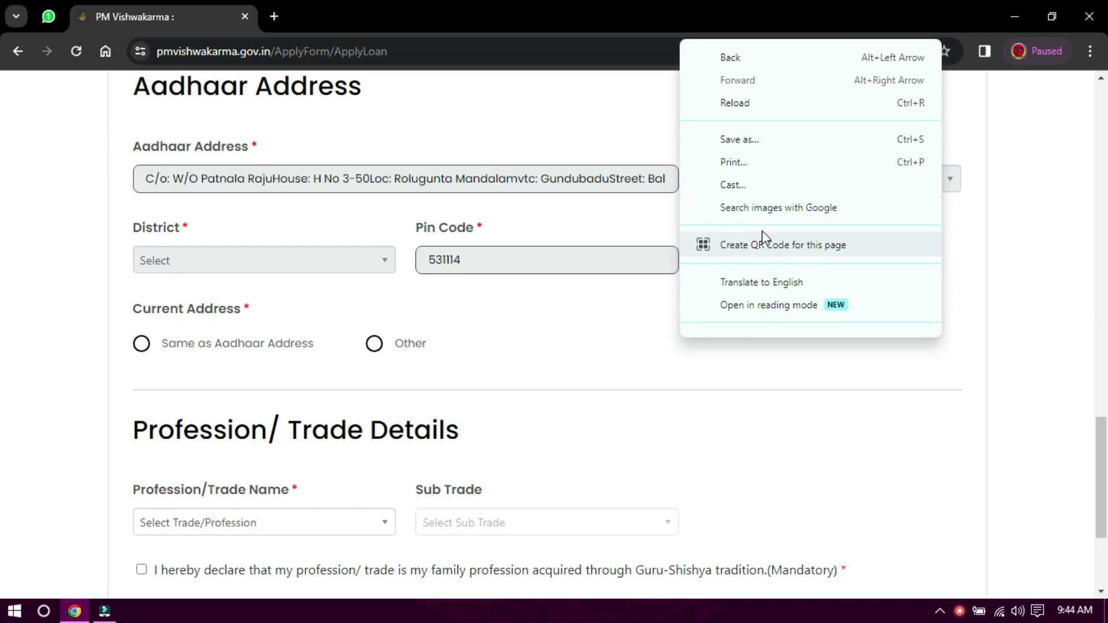
- Open the page inspector for the application form and turn on the responsive device view
scroll(767, 234, "down", 2)
scroll(767, 235, "down", 1)
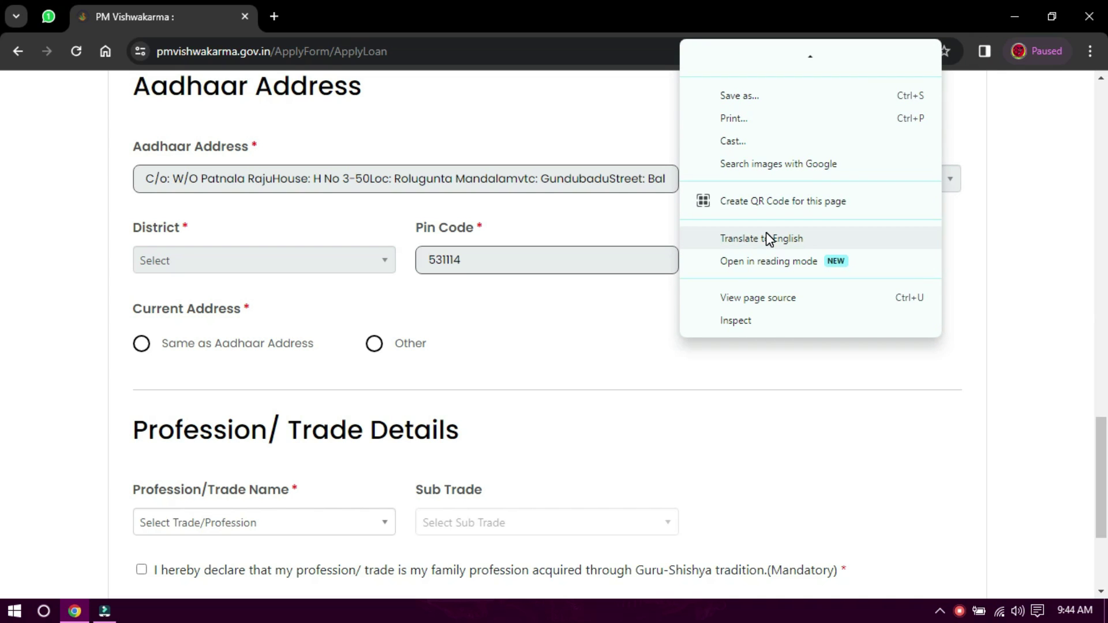
left_click(759, 326)
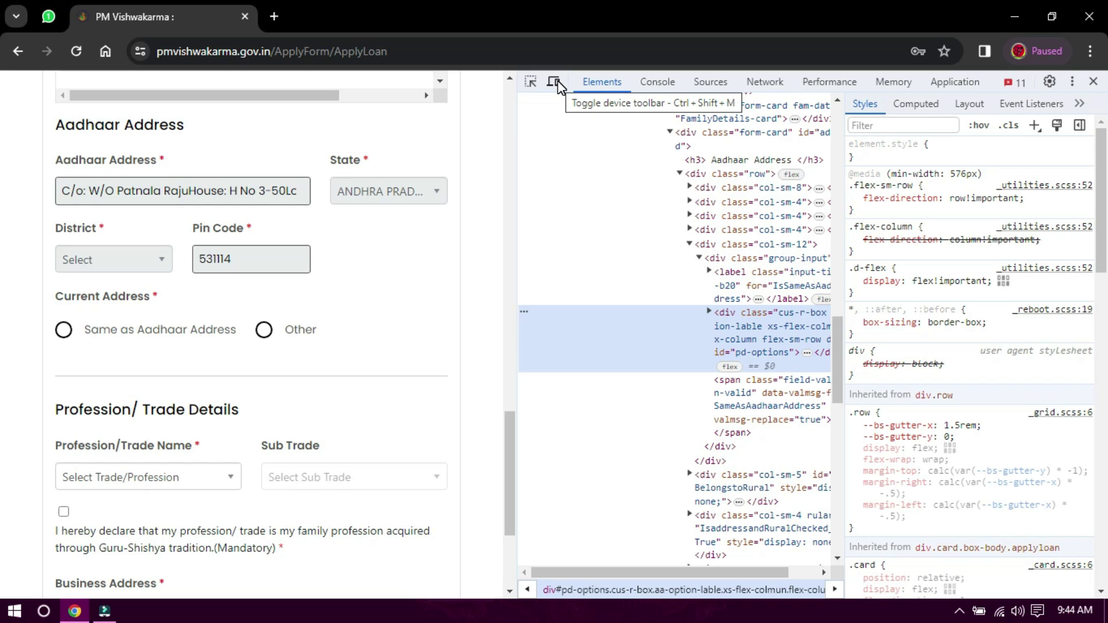
left_click(557, 84)
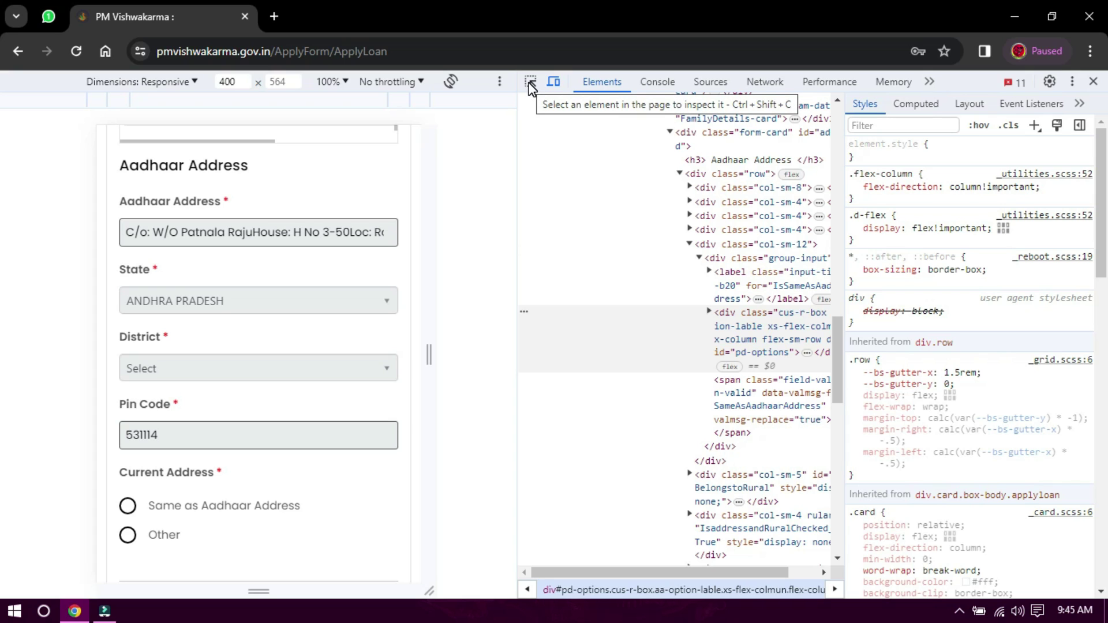
- Pick the District field of the Aadhaar Address for inspection and expand its col-sm-4 element in the code
left_click(531, 86)
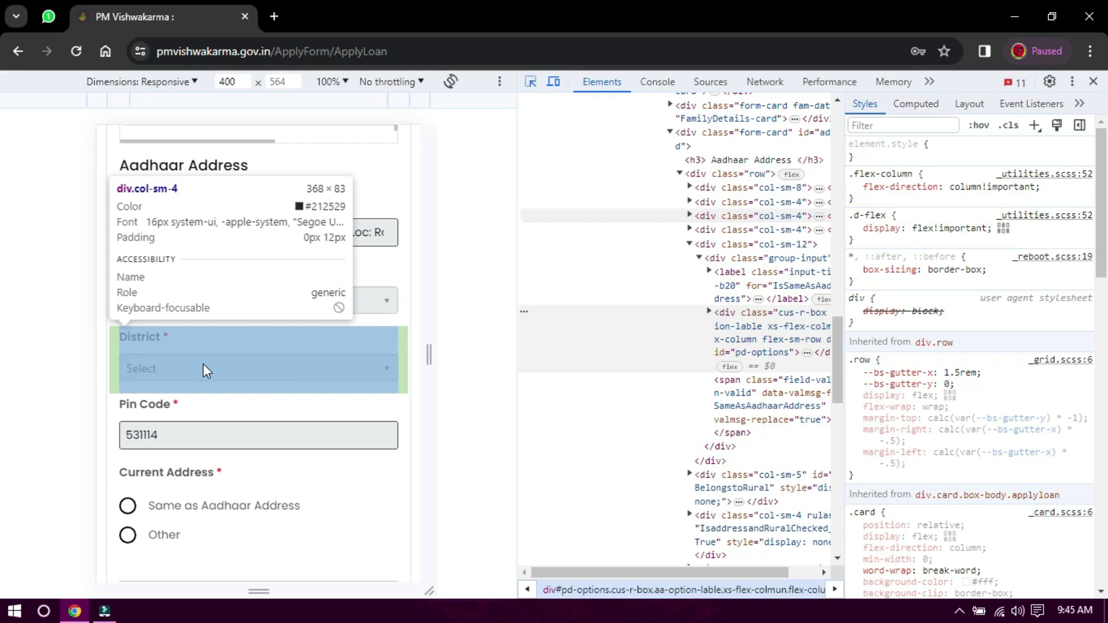
left_click(206, 370)
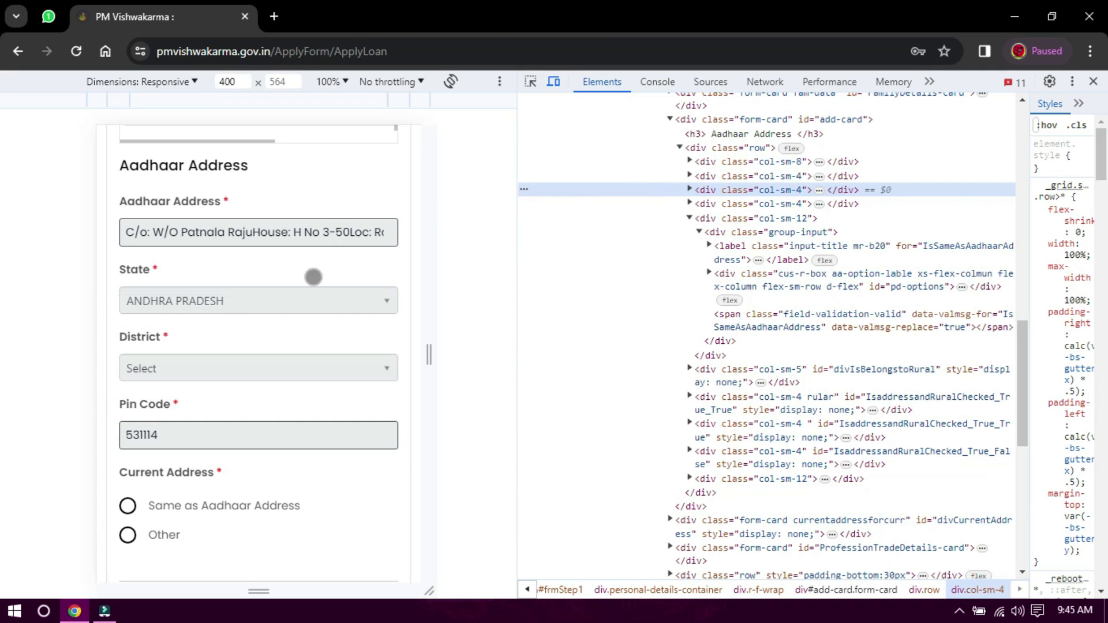
left_click(178, 372)
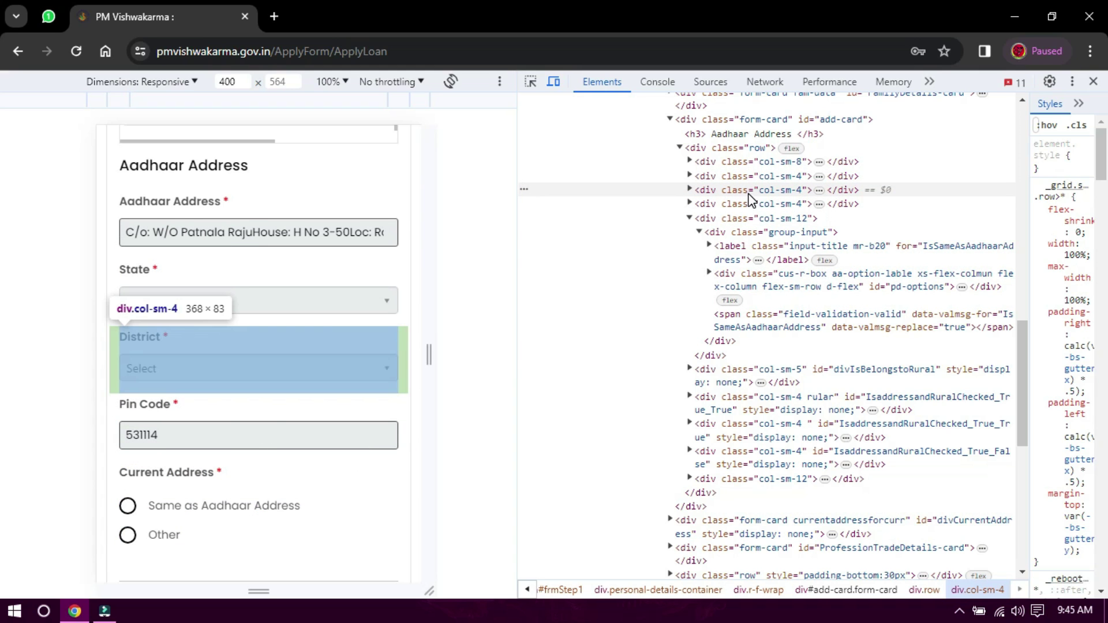
left_click(768, 191)
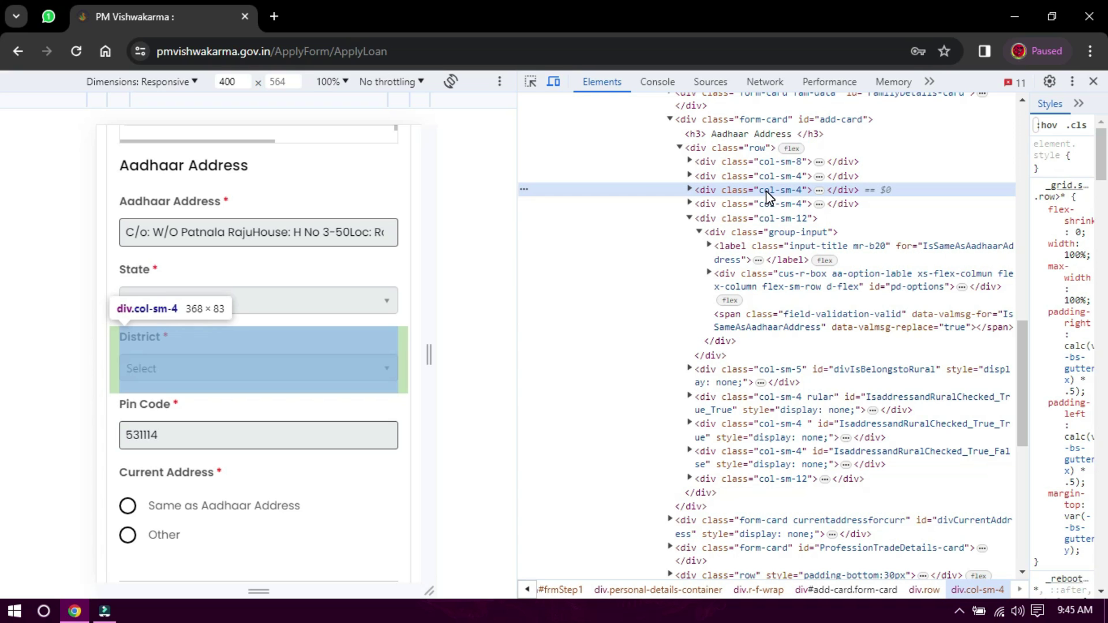
double_click(636, 193)
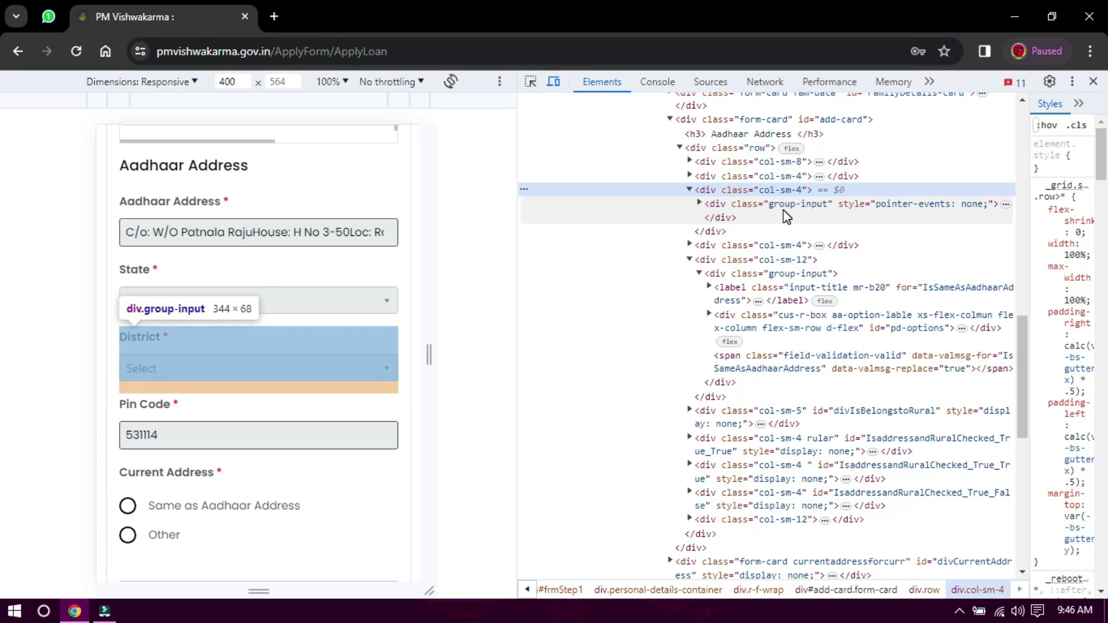
- Replace the style value of the District field's group-input element with "anakalli"
left_click(974, 205)
double_click(974, 205)
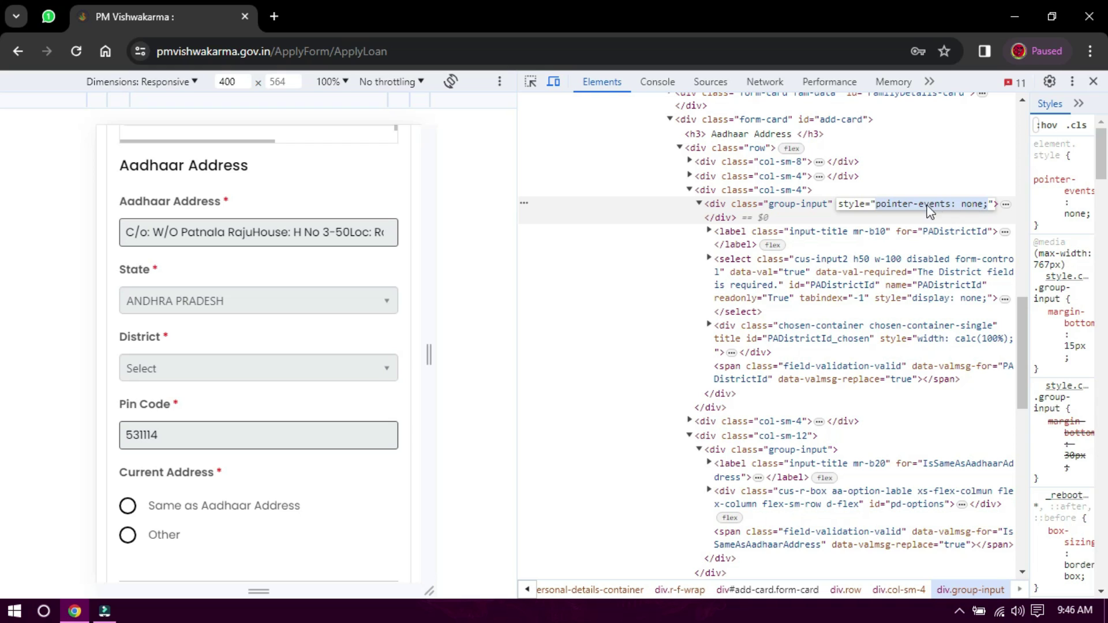
key("BackSpace")
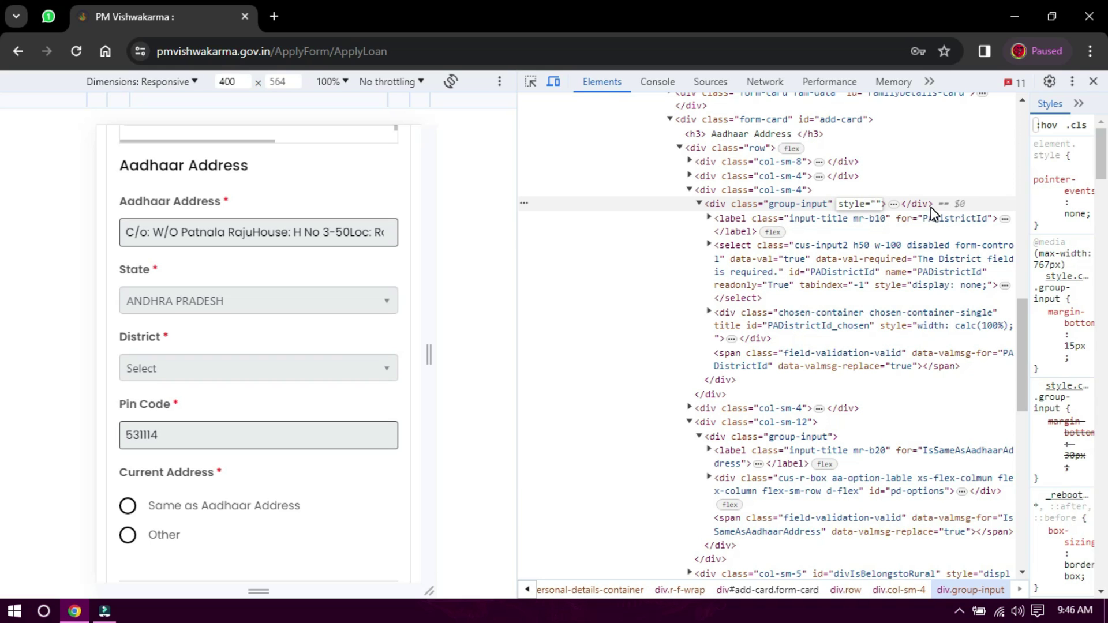
type("anakalli")
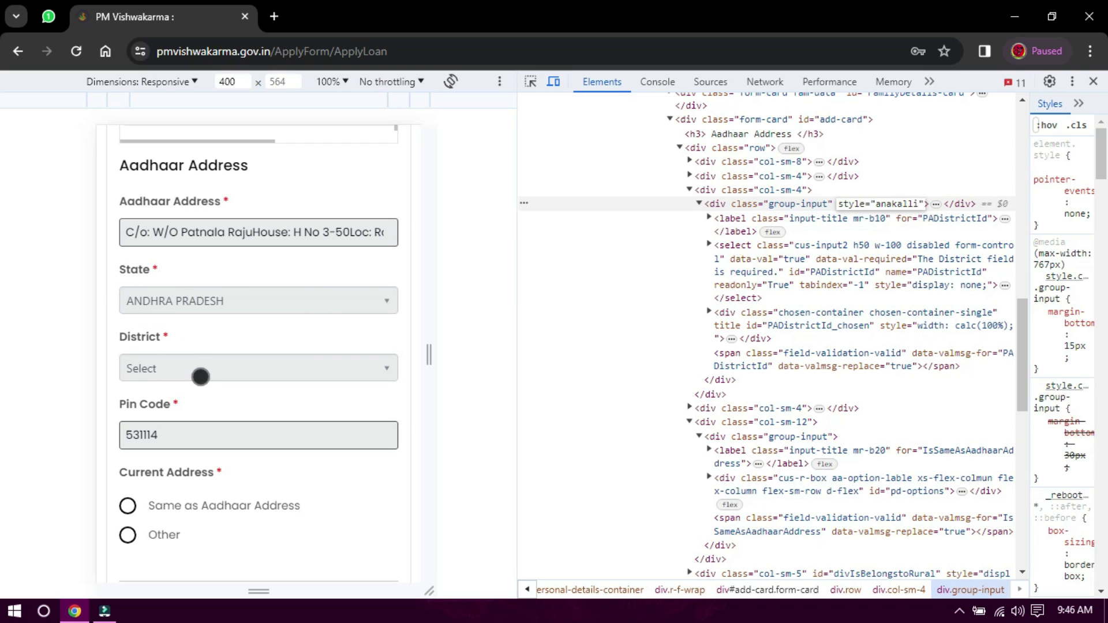
- Select Anakapalli as the District in the Aadhaar Address section
left_click(196, 368)
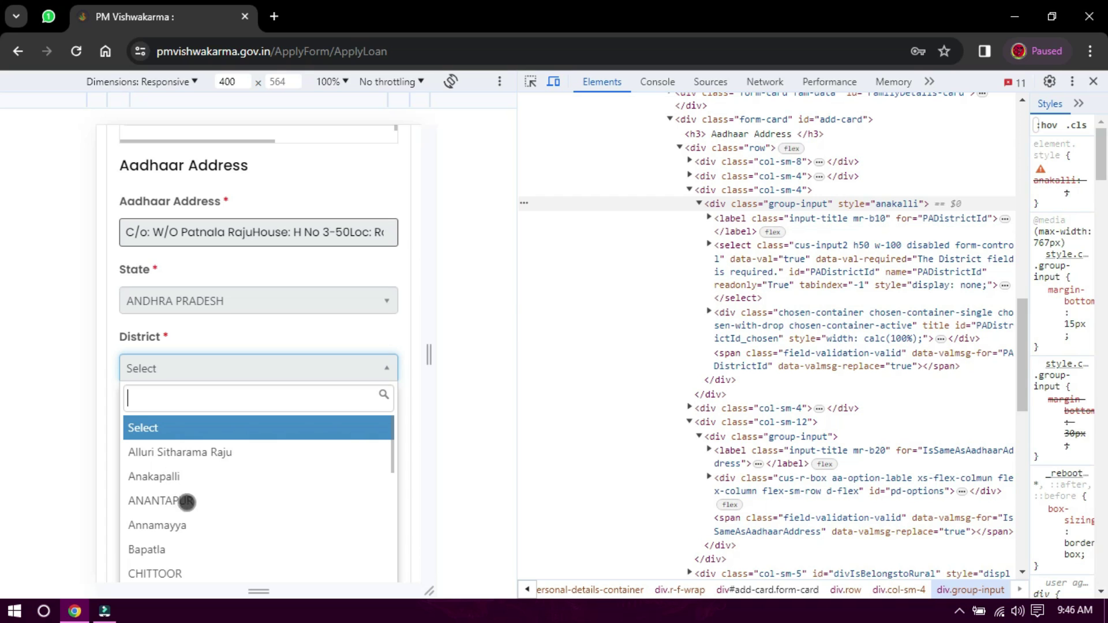
scroll(185, 499, "down", 1)
scroll(196, 534, "down", 1)
scroll(202, 534, "up", 3)
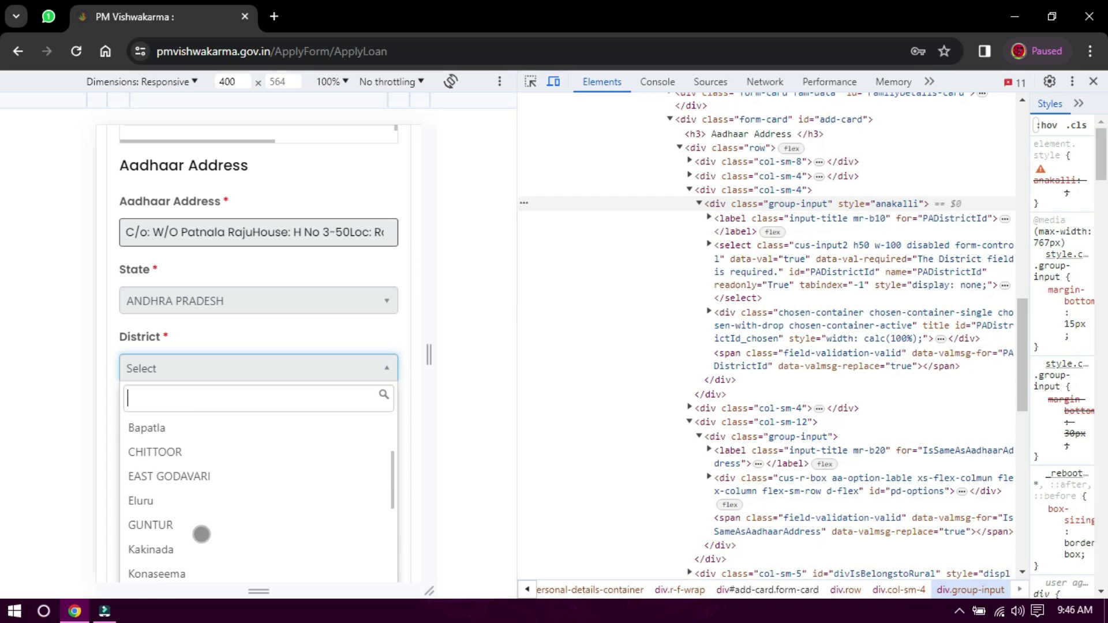
left_click(151, 472)
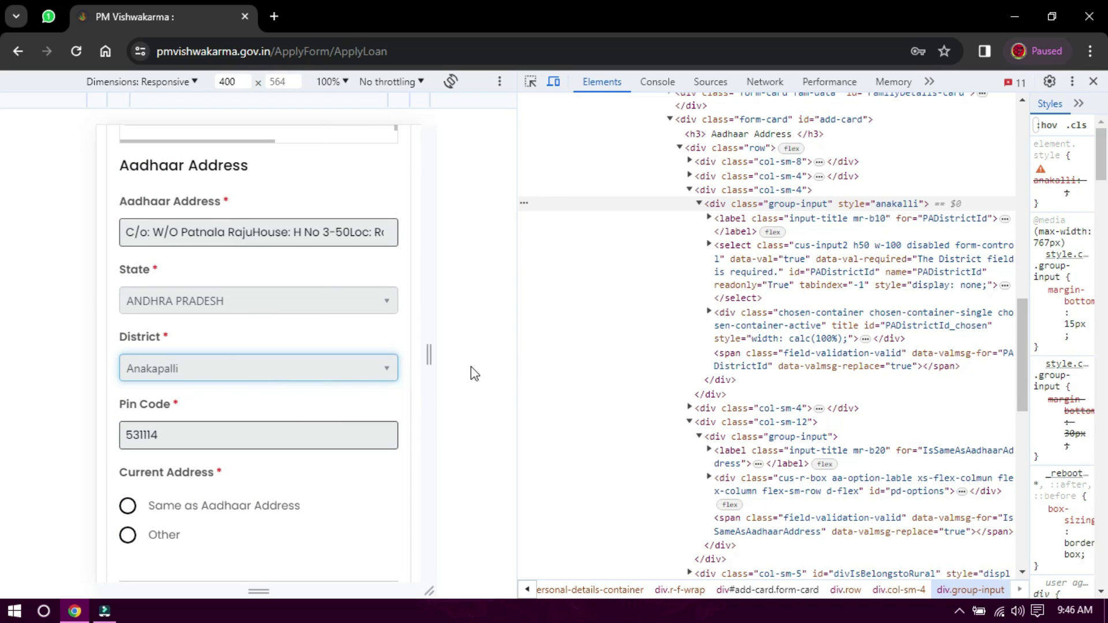
- Reopen the Aadhaar Address district list and choose Anakapalli again
left_click(222, 365)
left_click(222, 365)
left_click(210, 372)
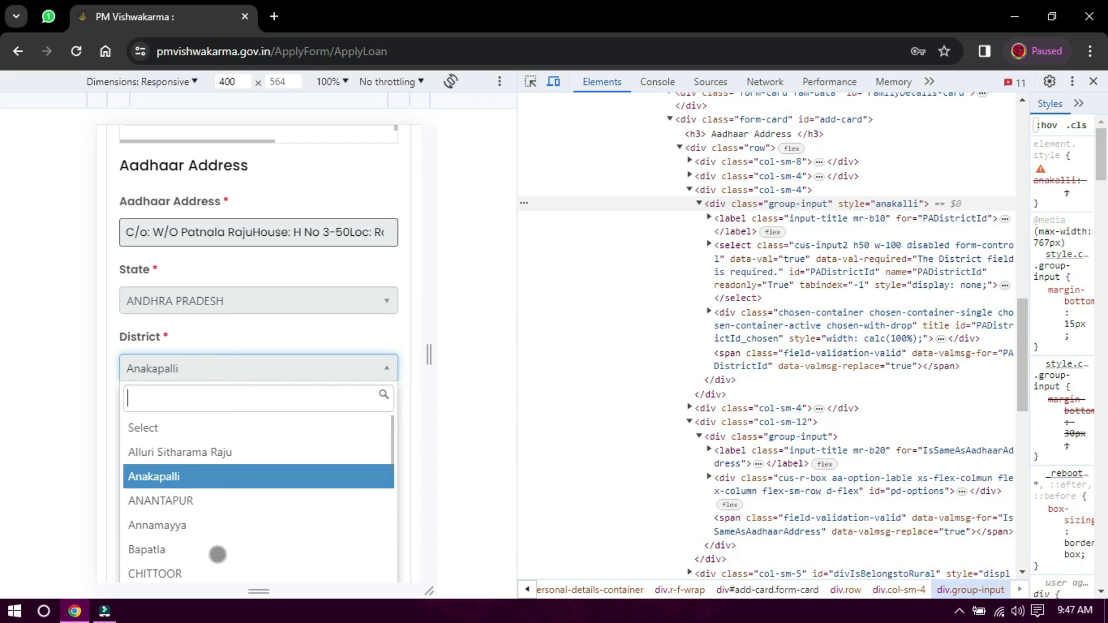
scroll(198, 522, "down", 1)
scroll(198, 529, "up", 1)
left_click(190, 481)
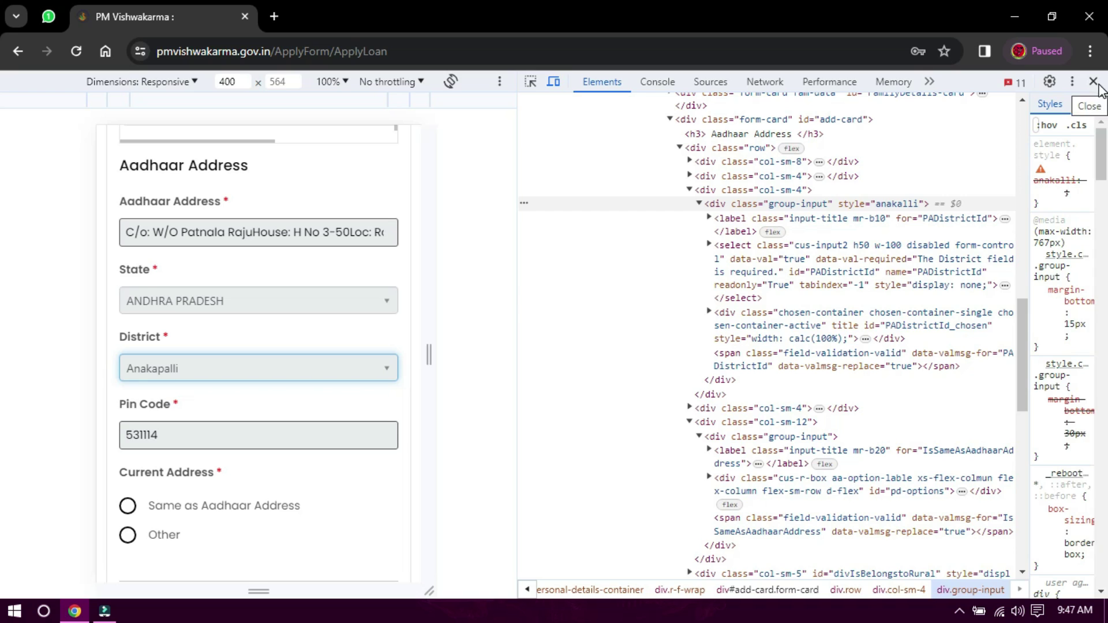
- Close the developer tools and set the Current Address option to Other
left_click(1093, 82)
scroll(218, 314, "up", 4)
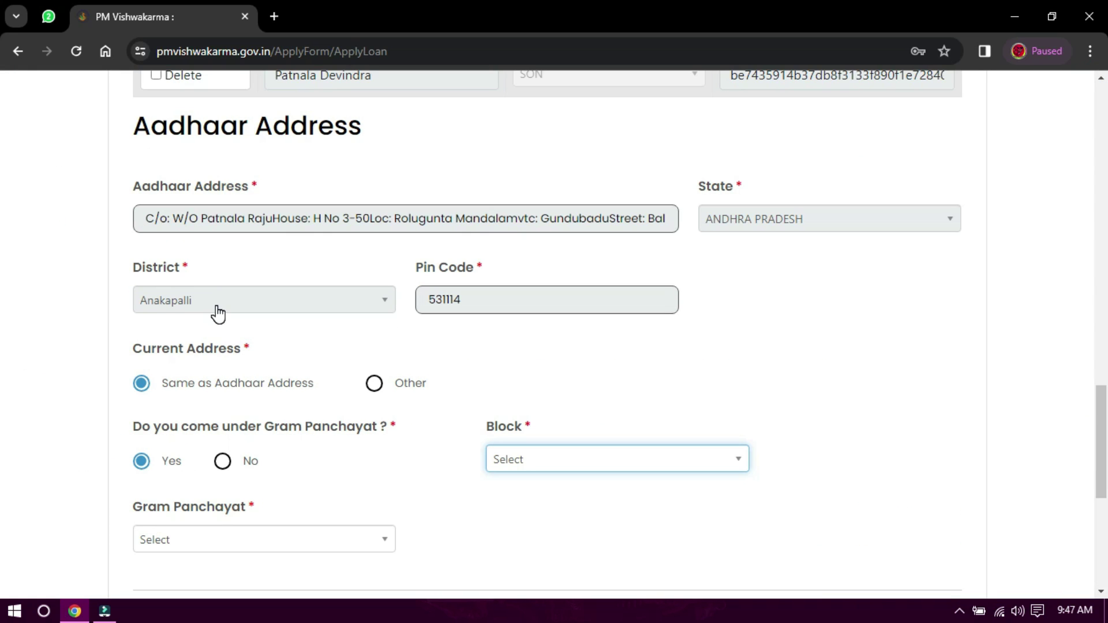
left_click(375, 385)
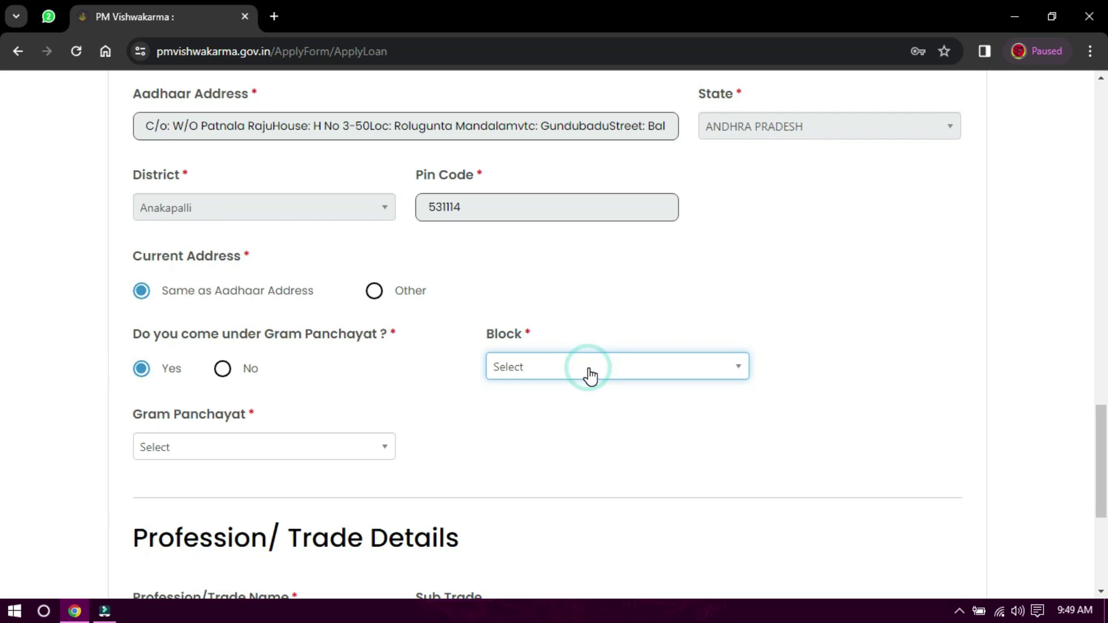
left_click(374, 292)
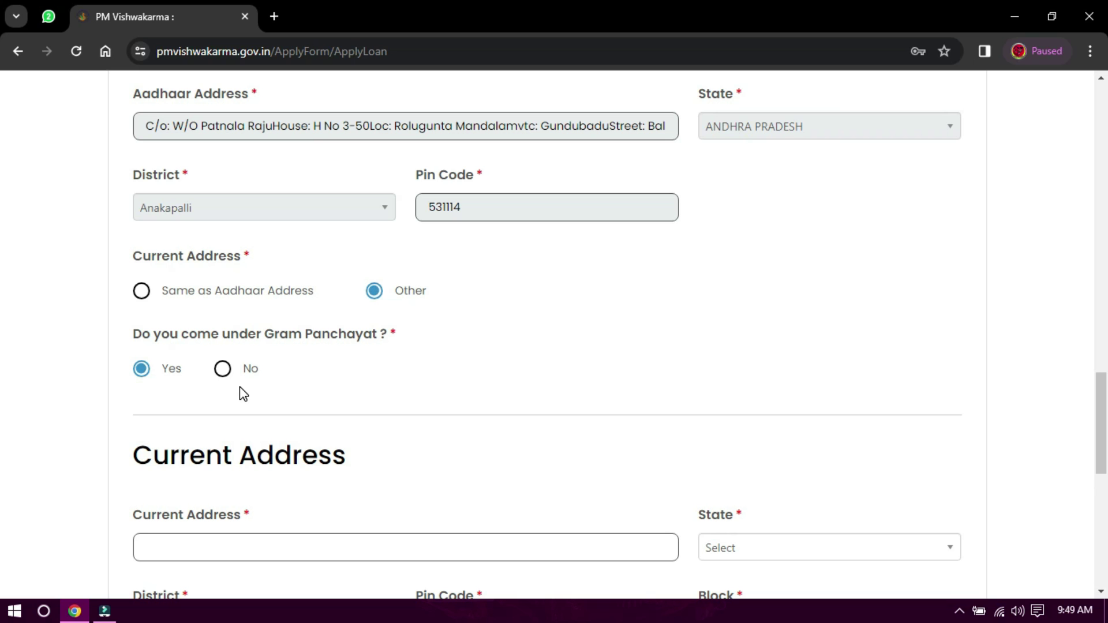
- Select ANDHRA PRADESH as the State in the Current Address section
scroll(498, 364, "down", 5)
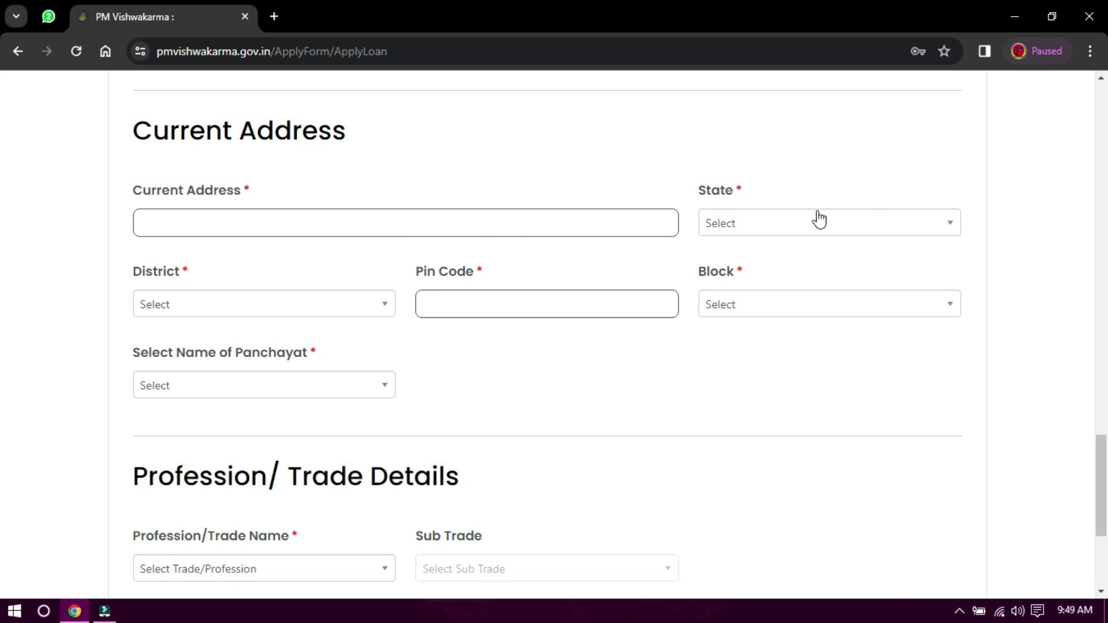
left_click(788, 230)
left_click(789, 228)
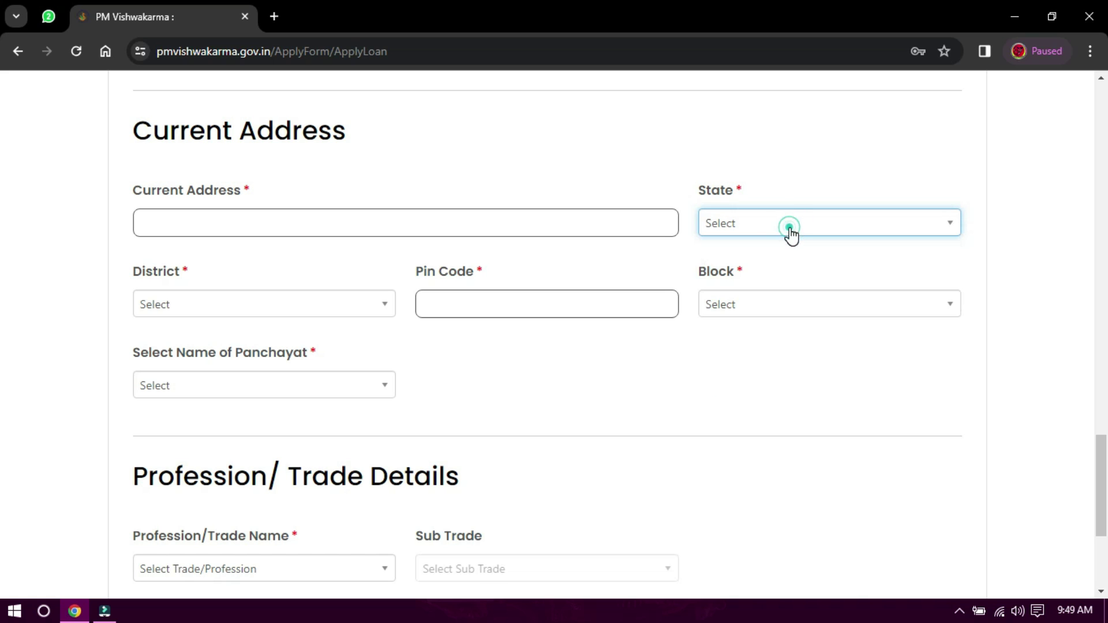
left_click(744, 222)
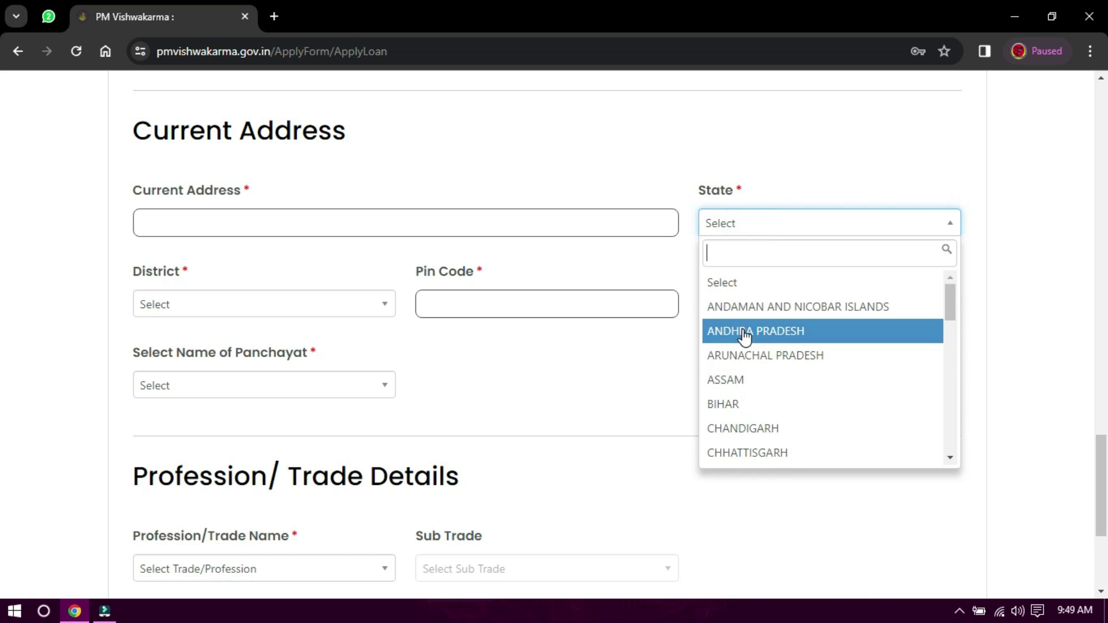
left_click(743, 330)
- Try Anakapalli as the current address District and check its Block options
left_click(249, 301)
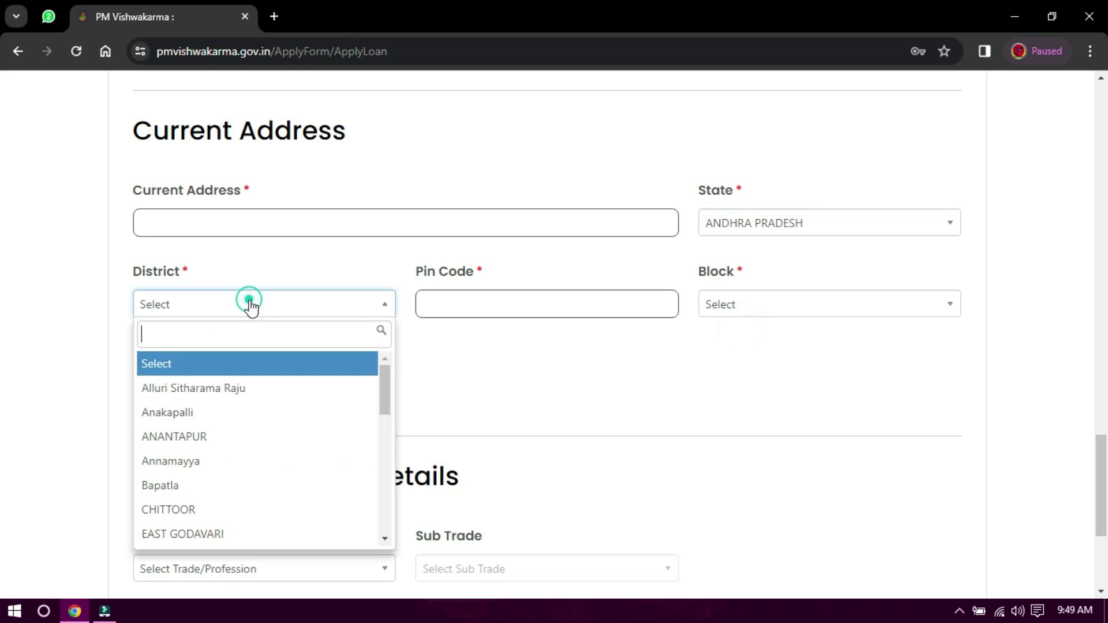
left_click(226, 416)
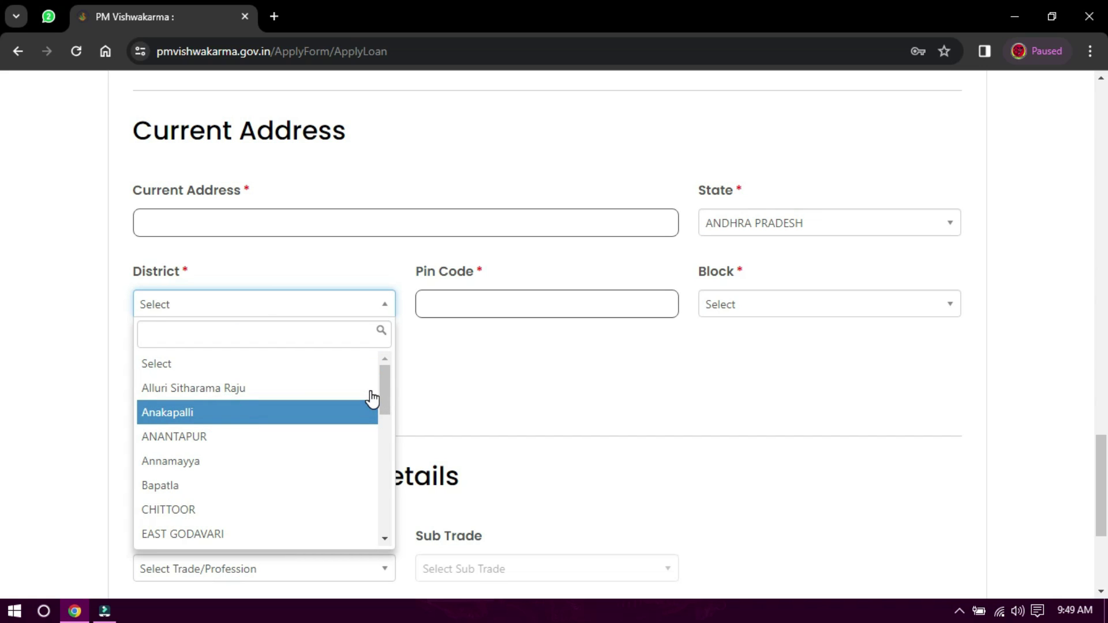
left_click(787, 309)
left_click(786, 309)
left_click(786, 308)
left_click(786, 309)
left_click(786, 309)
left_click(786, 308)
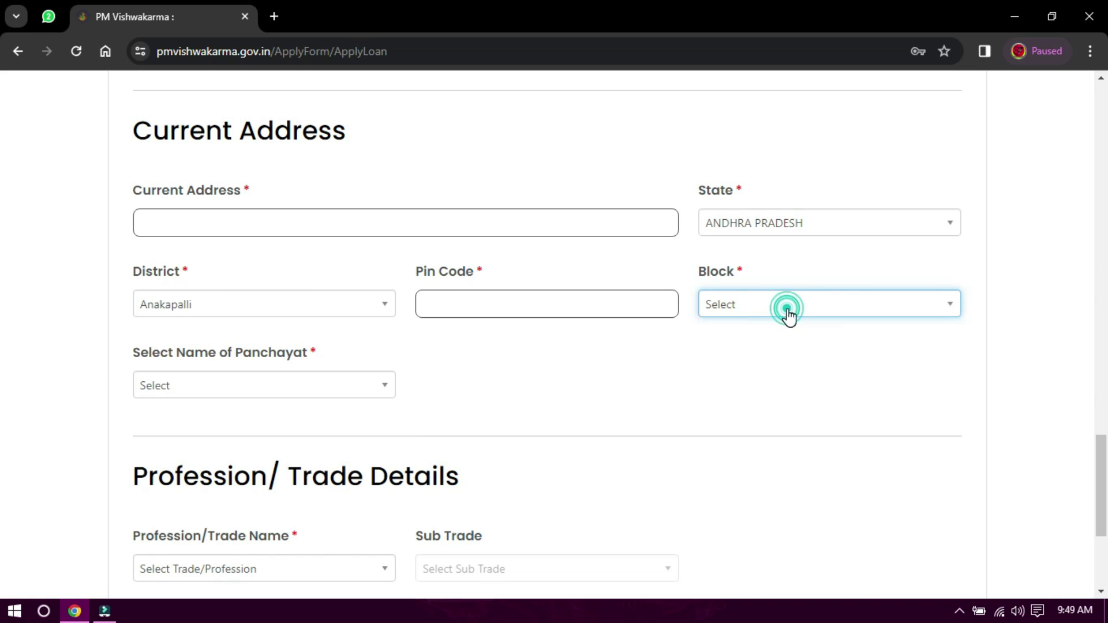
- Set the current address District to VISAKHAPATANAM
left_click(229, 304)
scroll(245, 499, "down", 5)
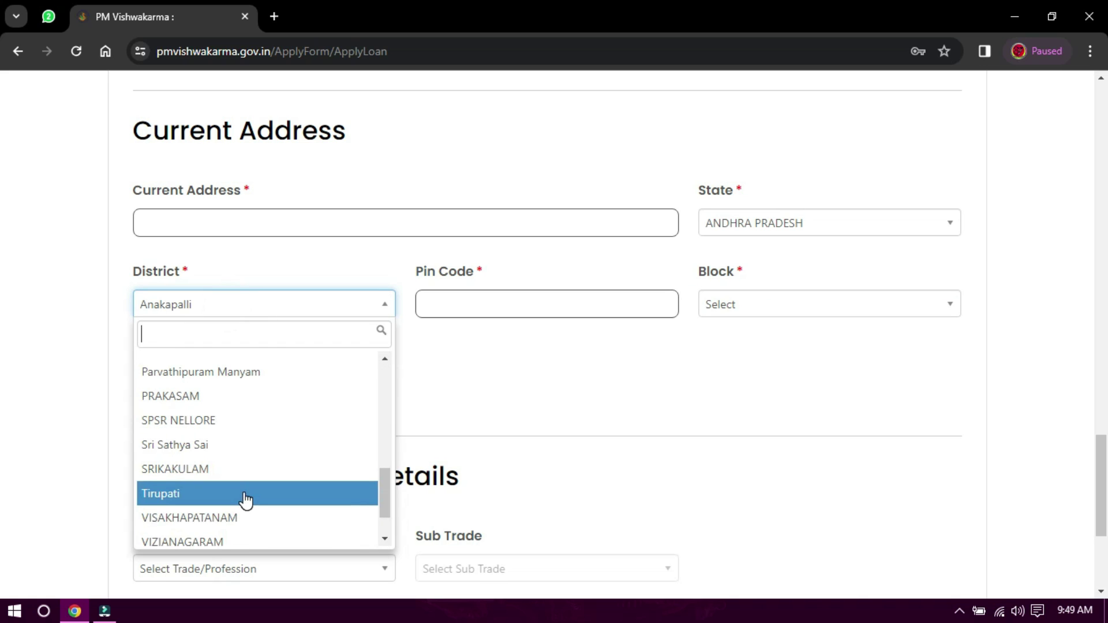
left_click(247, 517)
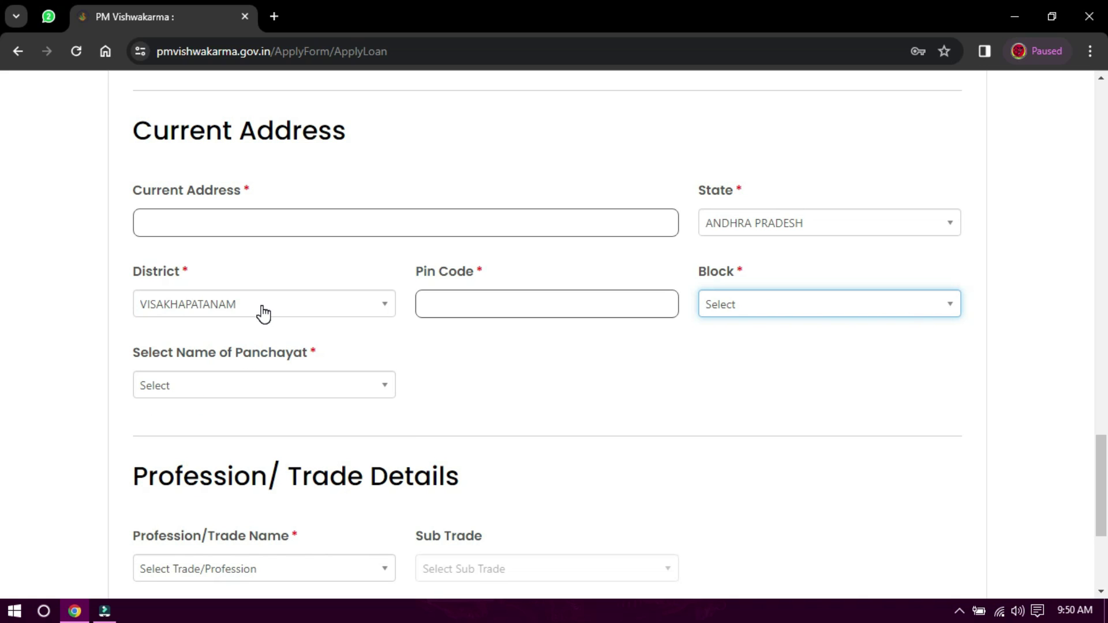
- Select the applicant's block and panchayat in the Current Address section
left_click(759, 309)
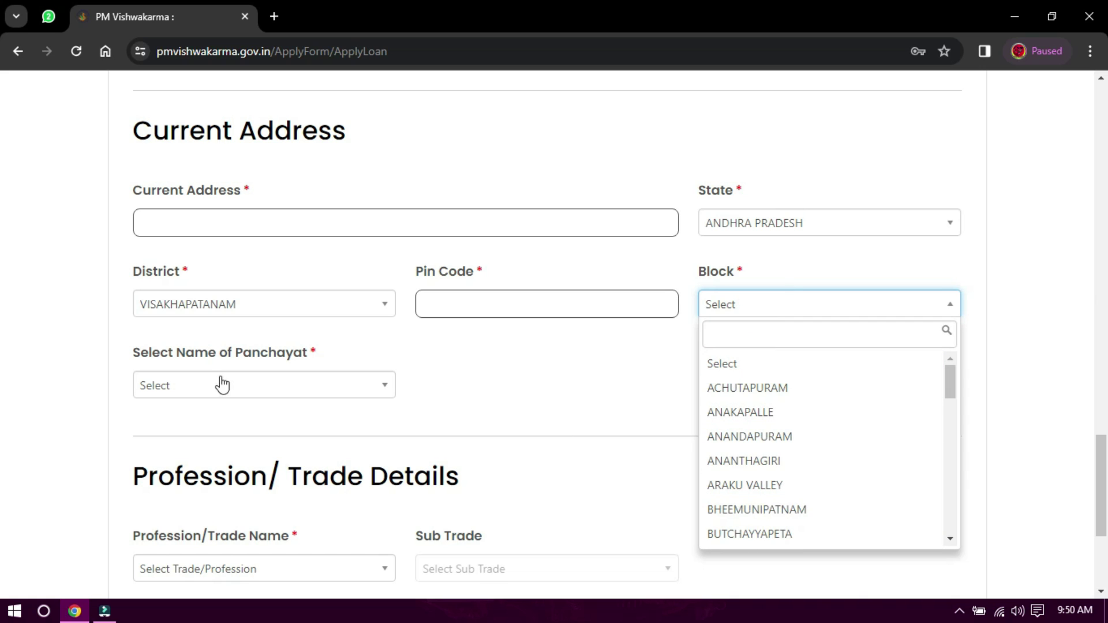
left_click(302, 400)
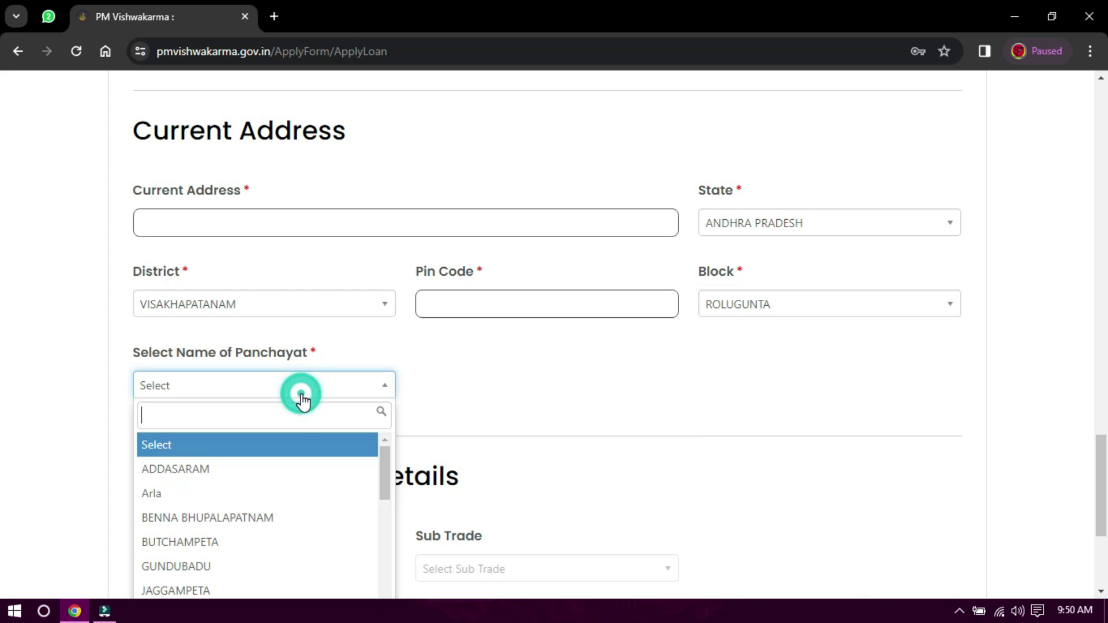
left_click(237, 564)
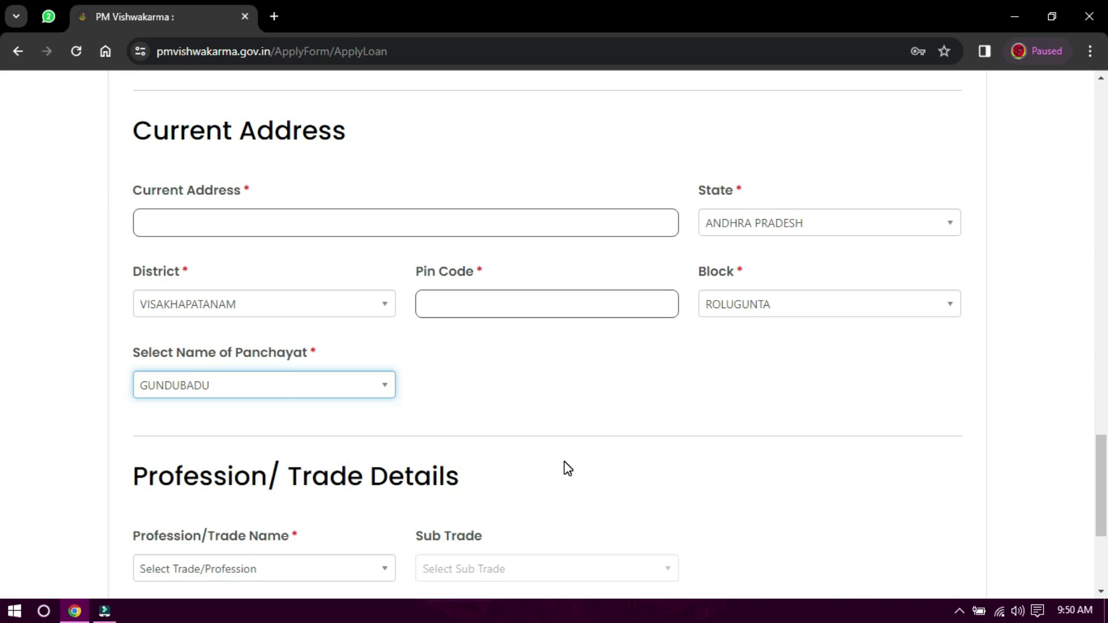
left_click(1098, 562)
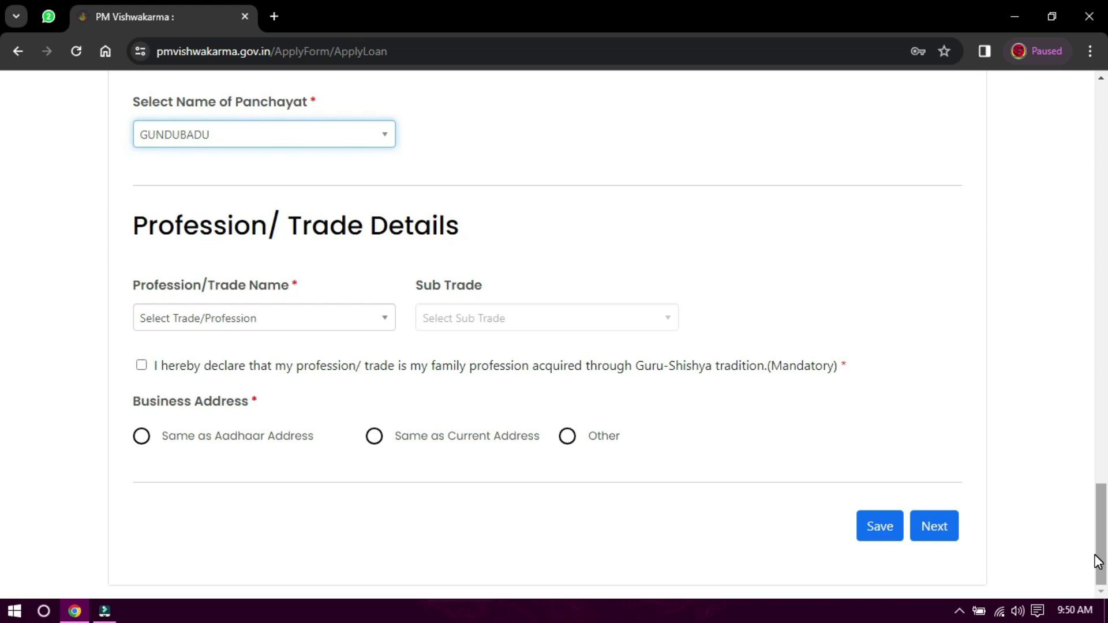